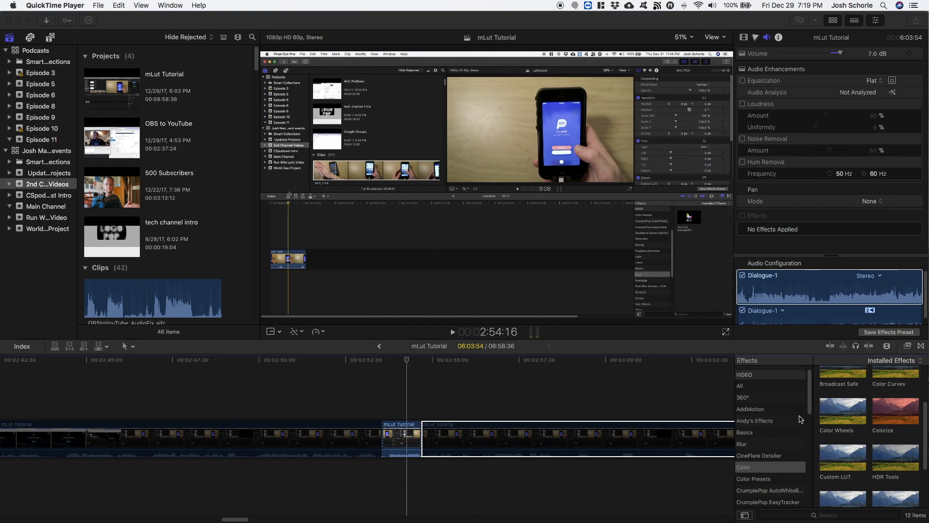
{"action": "scroll", "coordinate": [834, 439], "scroll_direction": "down", "scroll_amount": 1}
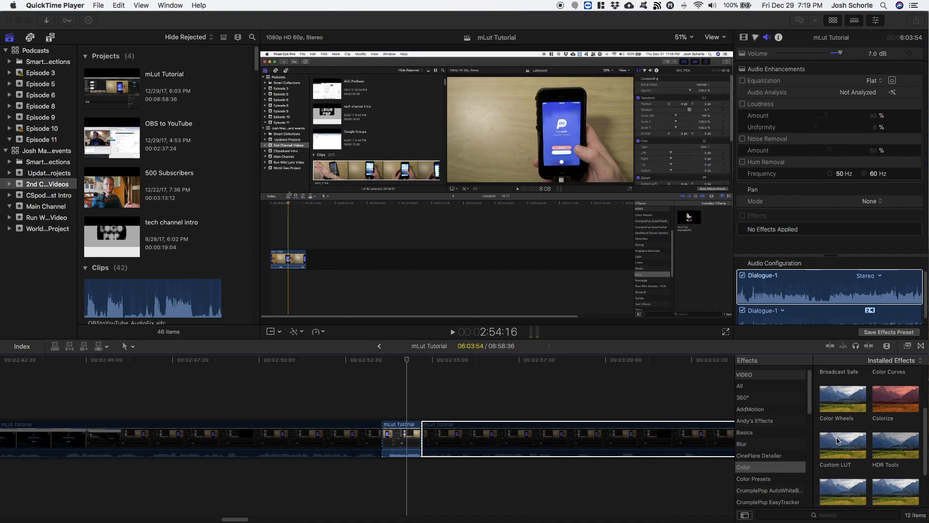
{"action": "scroll", "coordinate": [837, 439], "scroll_direction": "down", "scroll_amount": 1}
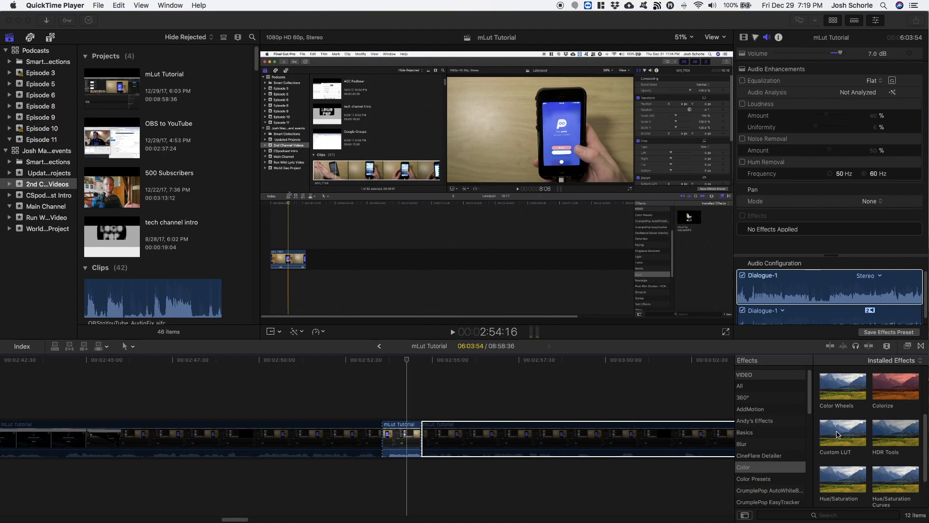
Step: Bring Final Cut Pro forward with the Color effects category showing
{"action": "left_click", "coordinate": [836, 436]}
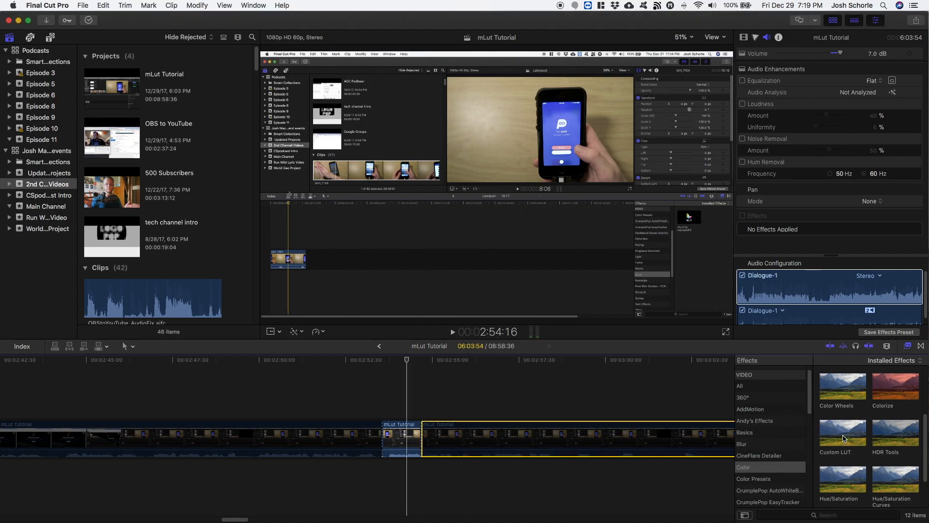
Step: Apply Custom LUT to the clip and check its LUT dropdown, leaving it at None
{"action": "left_click_drag", "start_coordinate": [841, 434], "coordinate": [404, 429]}
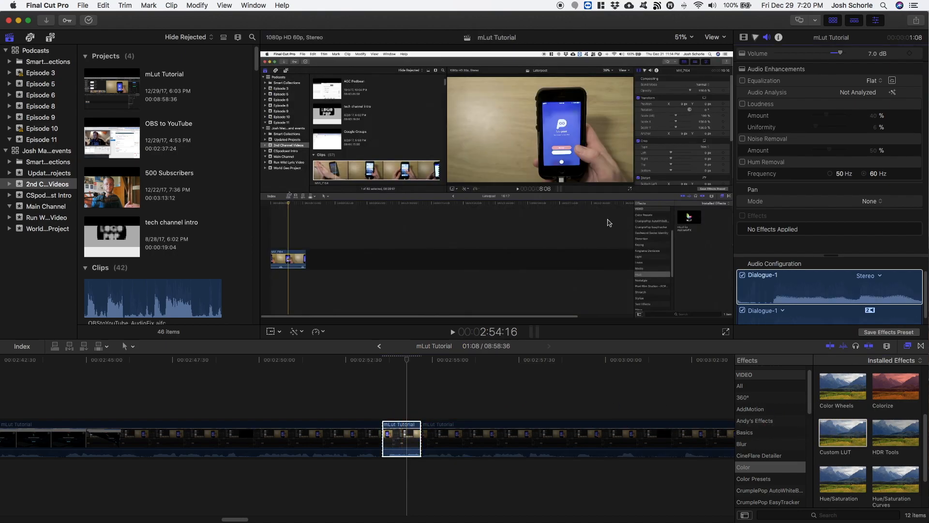
{"action": "left_click", "coordinate": [744, 37]}
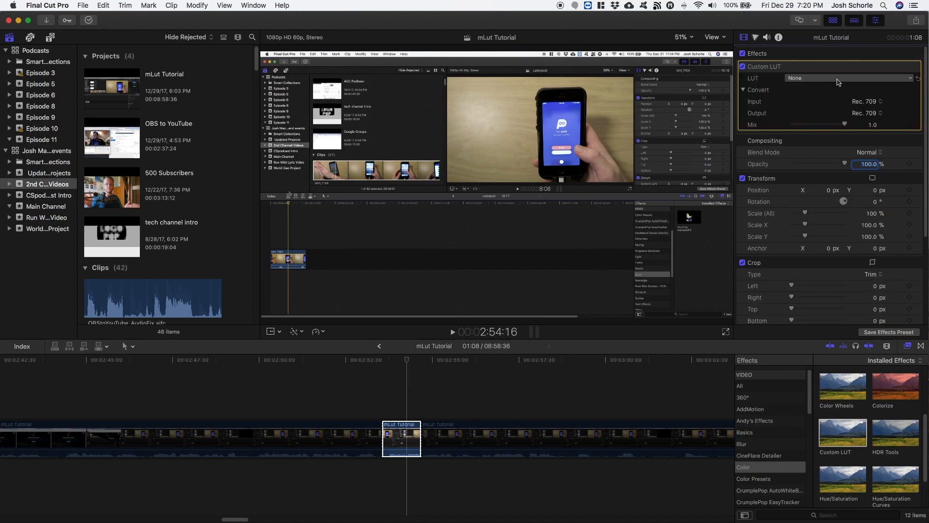
{"action": "left_click", "coordinate": [839, 79]}
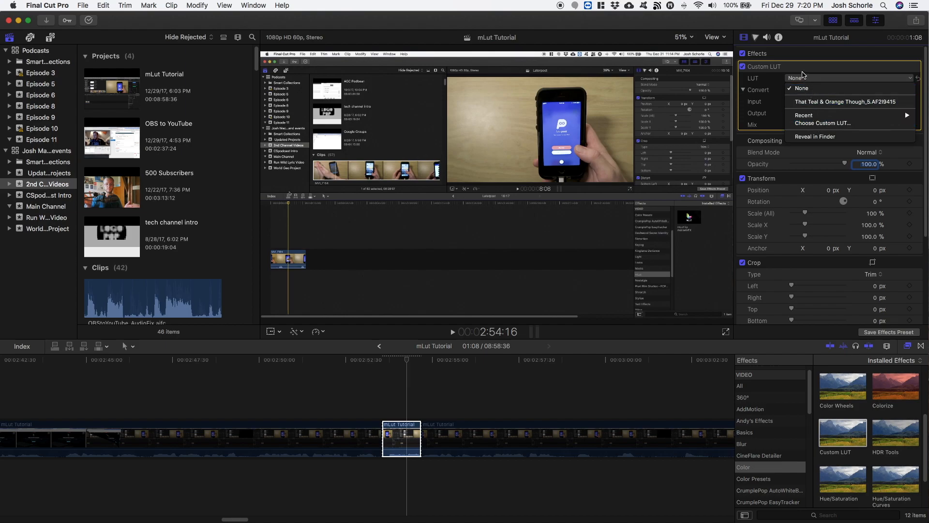
{"action": "left_click", "coordinate": [802, 70]}
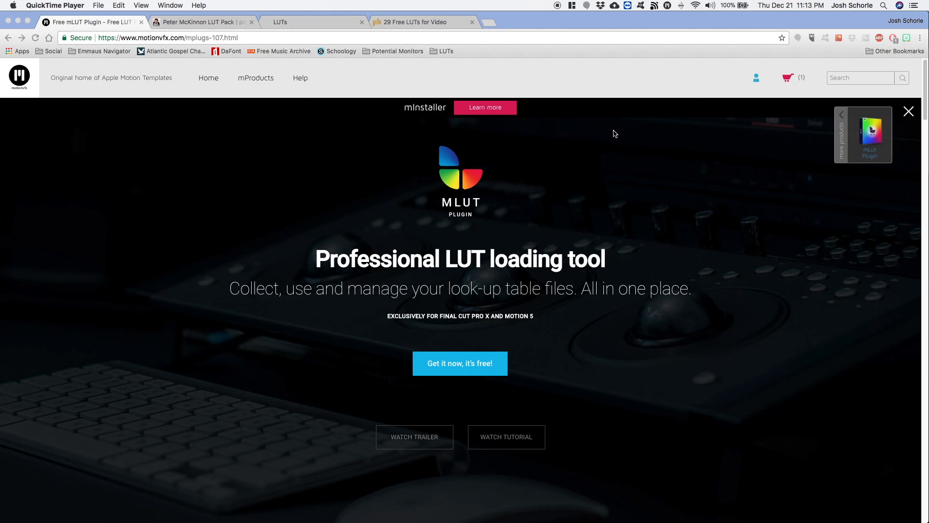
Step: Confirm mLUT Plugin 1.4 shows Installed in mInstaller, then minimize Chrome
{"action": "left_click", "coordinate": [596, 26]}
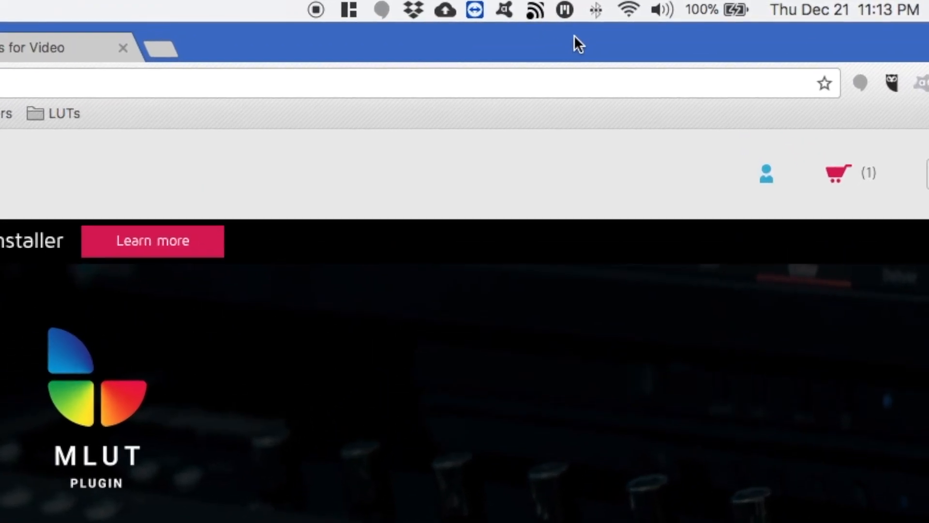
{"action": "left_click", "coordinate": [667, 7]}
{"action": "scroll", "coordinate": [631, 217], "scroll_direction": "down", "scroll_amount": 3}
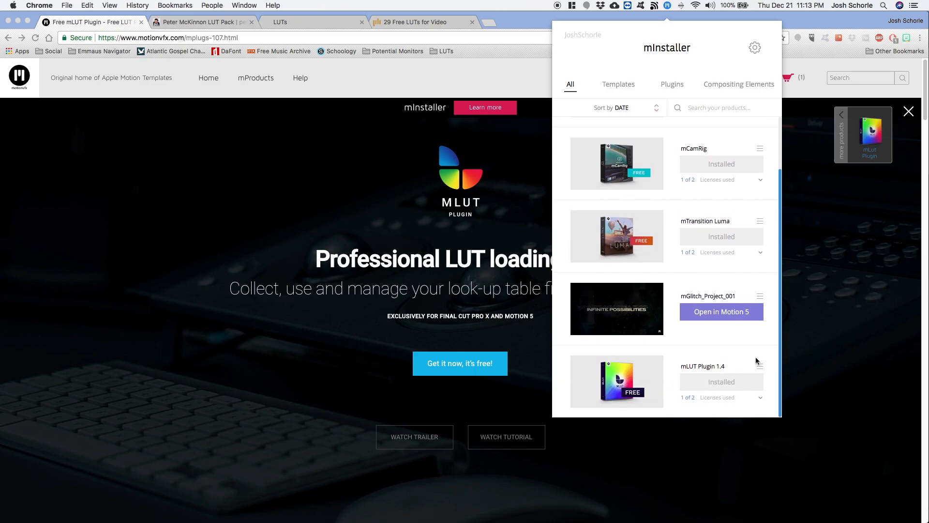
{"action": "left_click", "coordinate": [667, 6]}
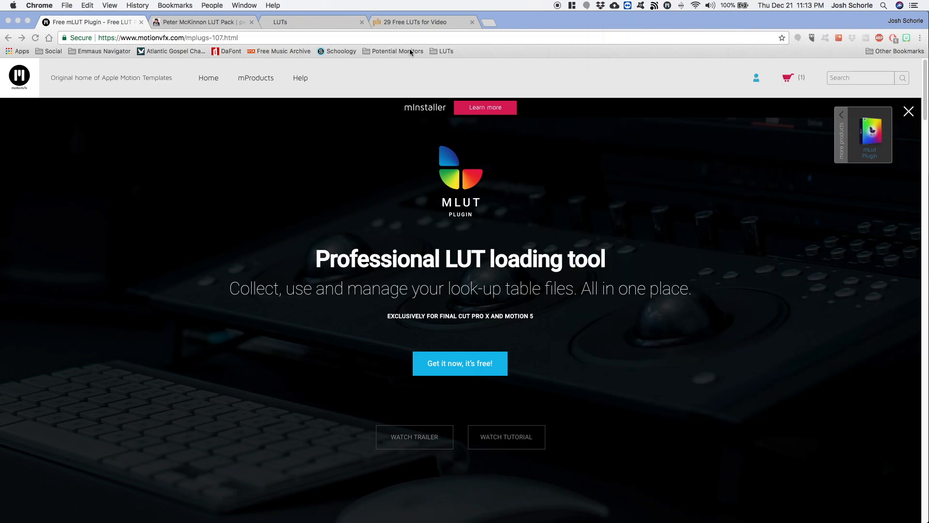
{"action": "left_click", "coordinate": [18, 22]}
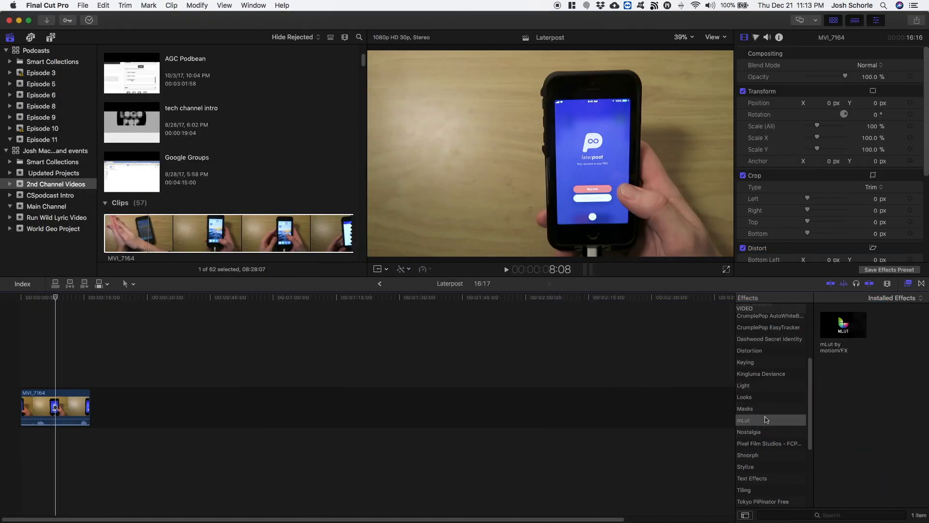
{"action": "scroll", "coordinate": [765, 413], "scroll_direction": "up", "scroll_amount": 3}
{"action": "scroll", "coordinate": [770, 392], "scroll_direction": "up", "scroll_amount": 3}
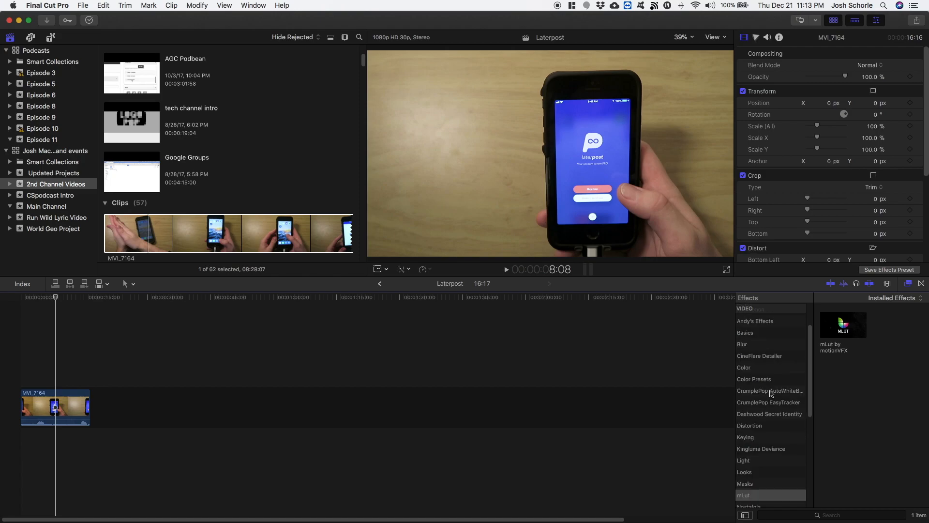
{"action": "scroll", "coordinate": [770, 393], "scroll_direction": "down", "scroll_amount": 3}
{"action": "scroll", "coordinate": [770, 407], "scroll_direction": "down", "scroll_amount": 2}
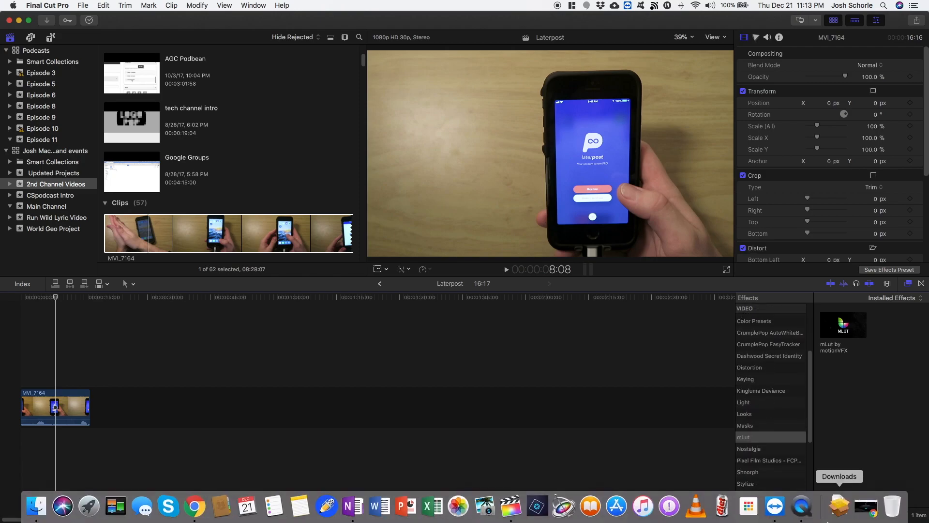
Step: Restore the Chrome window showing the mLUT plugin page
{"action": "left_click", "coordinate": [865, 507]}
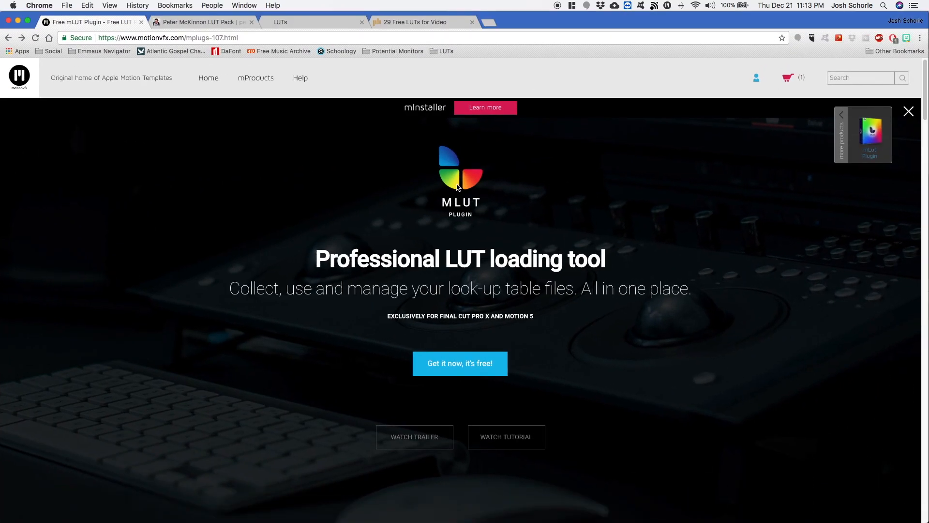
Step: Browse the 29 Free LUTs article, the FCPXFree LUTs page and the LUT pack page
{"action": "left_click", "coordinate": [421, 22]}
{"action": "scroll", "coordinate": [273, 203], "scroll_direction": "down", "scroll_amount": 4}
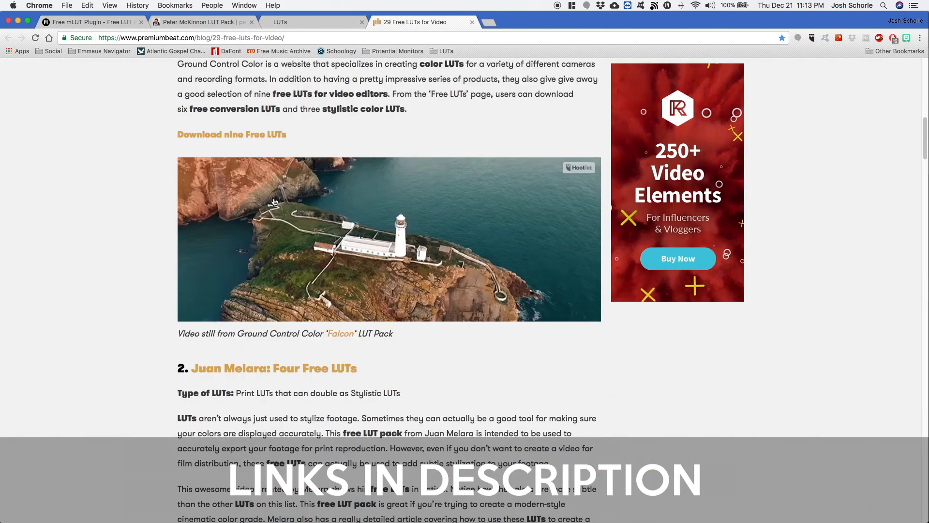
{"action": "scroll", "coordinate": [273, 203], "scroll_direction": "down", "scroll_amount": 4}
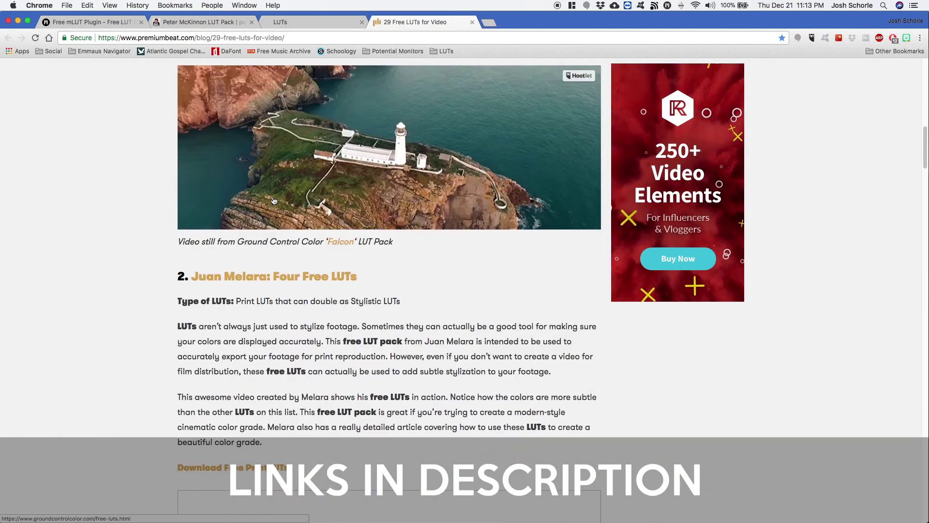
{"action": "scroll", "coordinate": [273, 203], "scroll_direction": "up", "scroll_amount": 5}
{"action": "scroll", "coordinate": [273, 202], "scroll_direction": "up", "scroll_amount": 2}
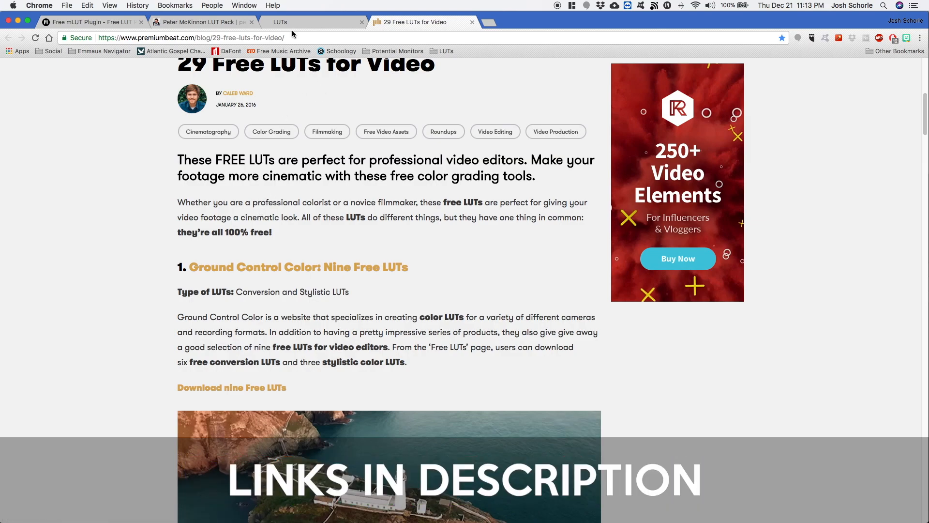
{"action": "left_click", "coordinate": [293, 22]}
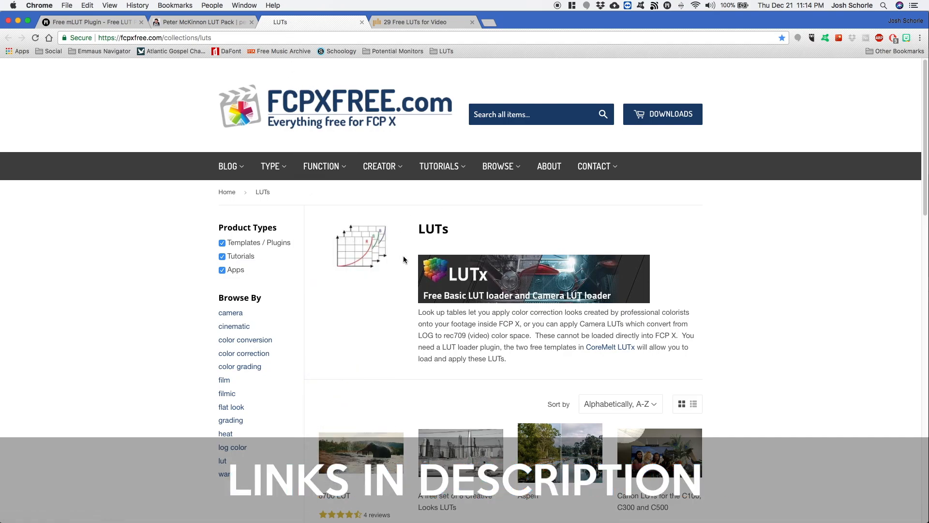
{"action": "scroll", "coordinate": [403, 256], "scroll_direction": "down", "scroll_amount": 5}
{"action": "scroll", "coordinate": [403, 256], "scroll_direction": "down", "scroll_amount": 3}
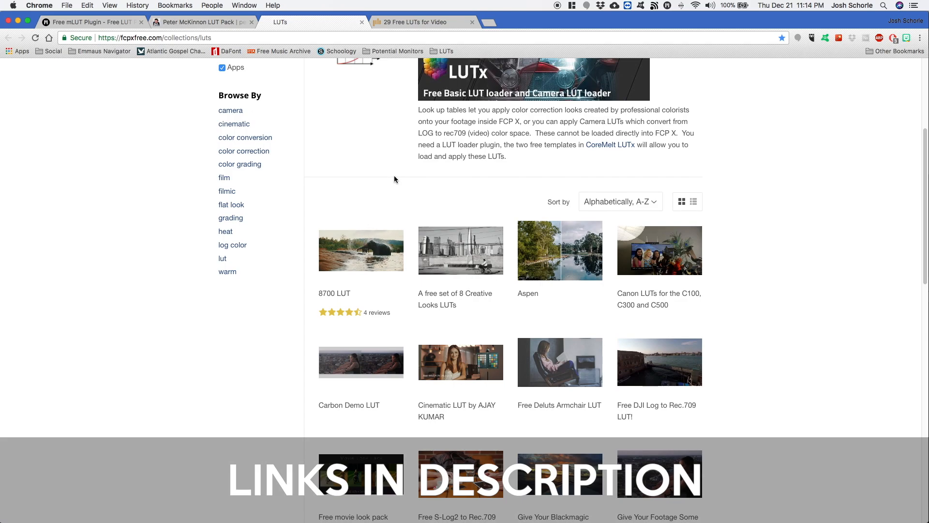
{"action": "scroll", "coordinate": [399, 200], "scroll_direction": "down", "scroll_amount": 3}
{"action": "scroll", "coordinate": [398, 200], "scroll_direction": "down", "scroll_amount": 3}
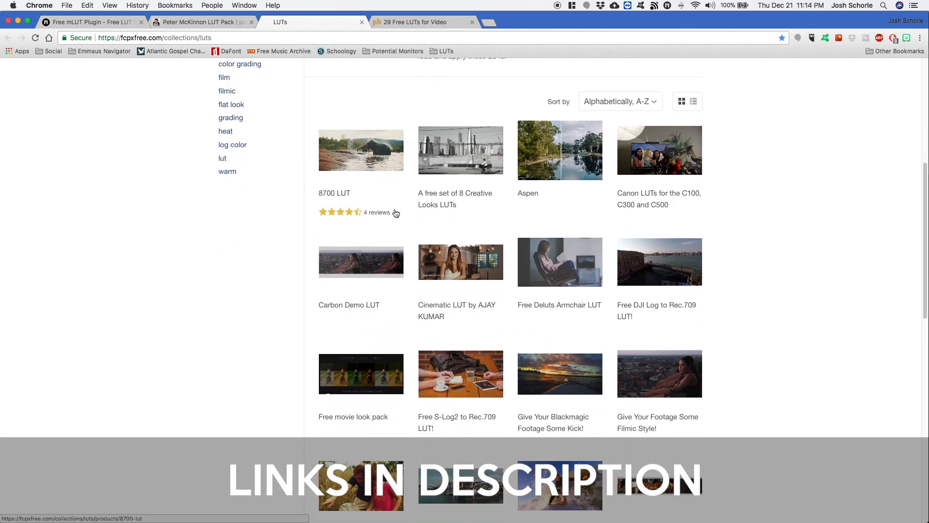
{"action": "scroll", "coordinate": [399, 200], "scroll_direction": "down", "scroll_amount": 3}
{"action": "left_click", "coordinate": [225, 22]}
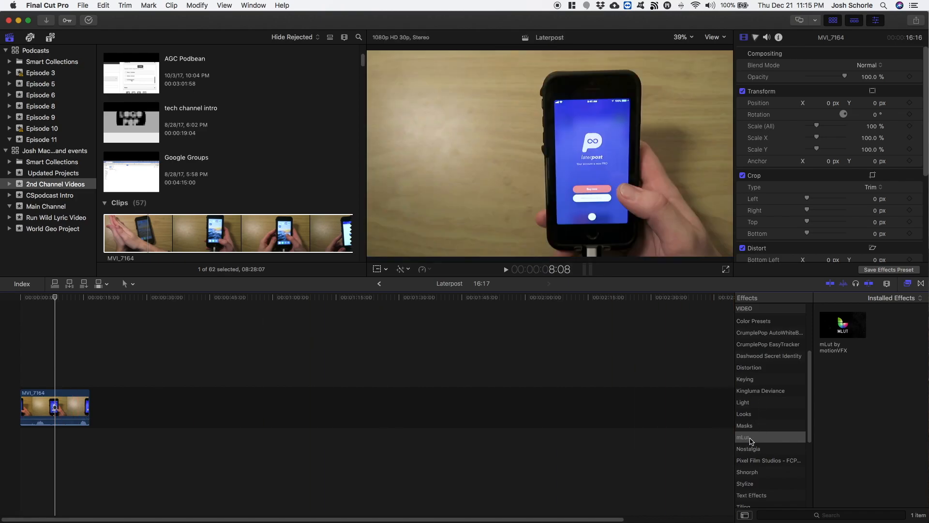
Step: Apply the mLut effect to clip MVI_7164 and expand its settings in the Inspector
{"action": "left_click", "coordinate": [844, 325]}
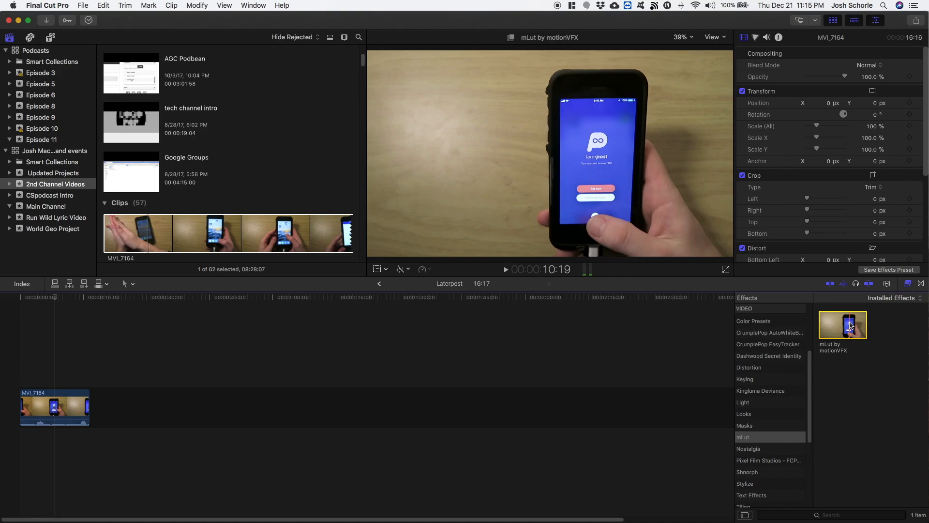
{"action": "left_click_drag", "start_coordinate": [850, 326], "coordinate": [70, 410]}
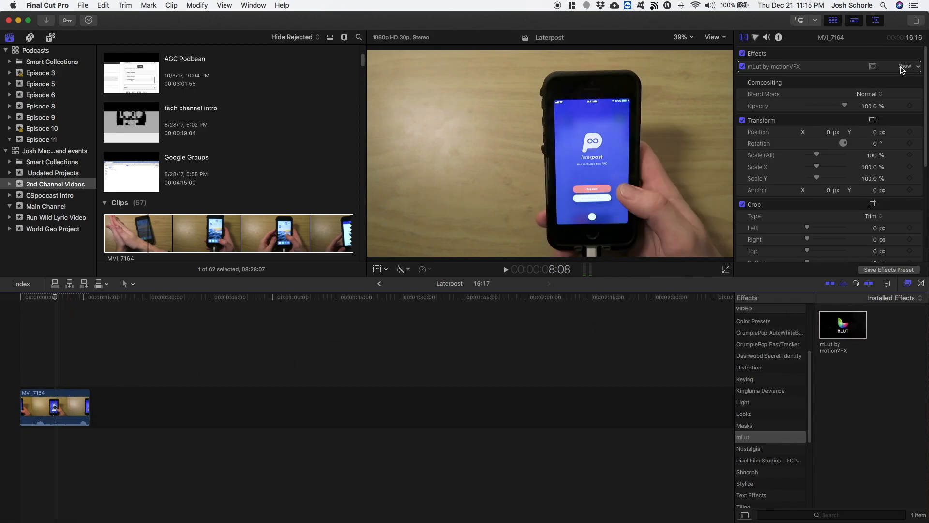
{"action": "left_click", "coordinate": [902, 67]}
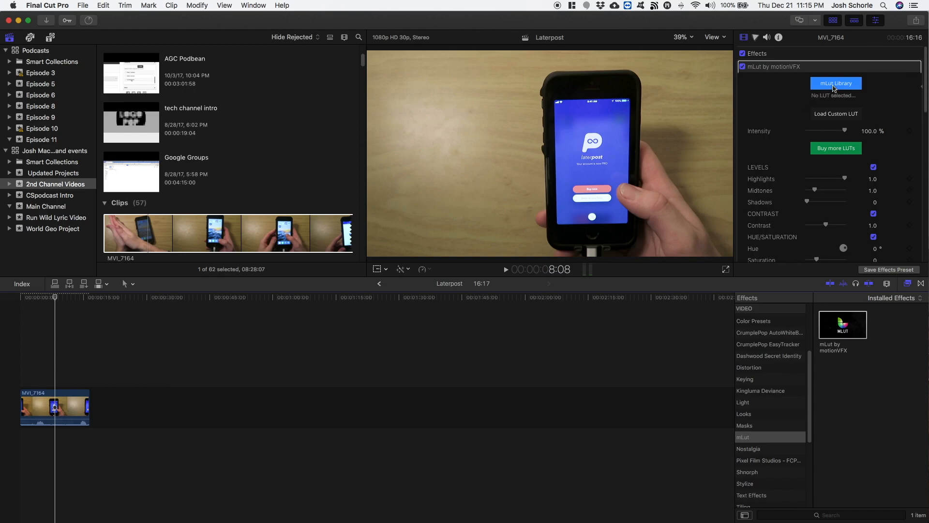
{"action": "left_click", "coordinate": [838, 86]}
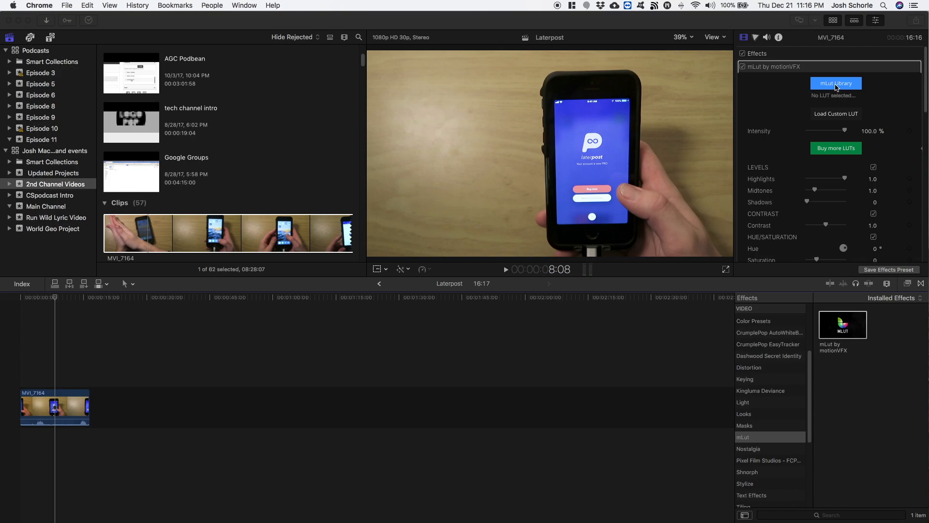
Step: In the mLut Library, preview That Teal & Orange from the PeterMcKinnon category
{"action": "left_click", "coordinate": [836, 88]}
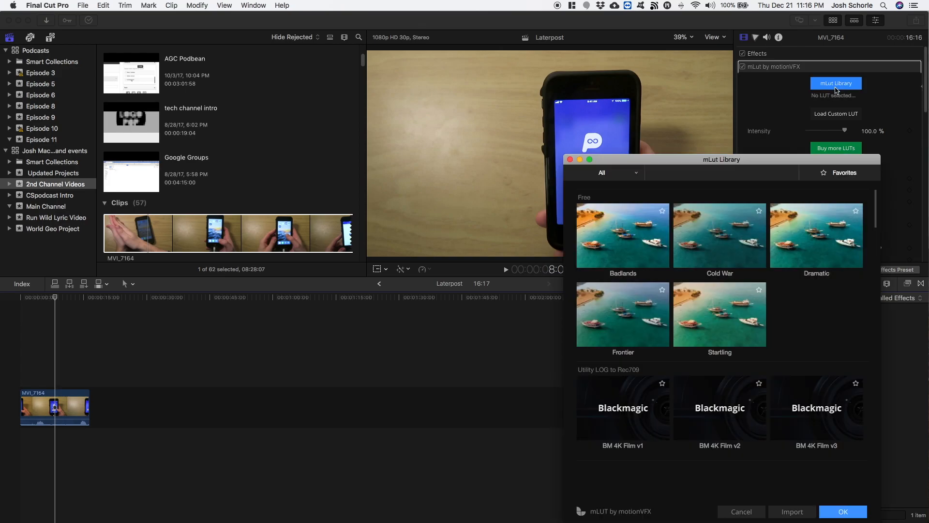
{"action": "left_click_drag", "start_coordinate": [758, 159], "coordinate": [789, 85]}
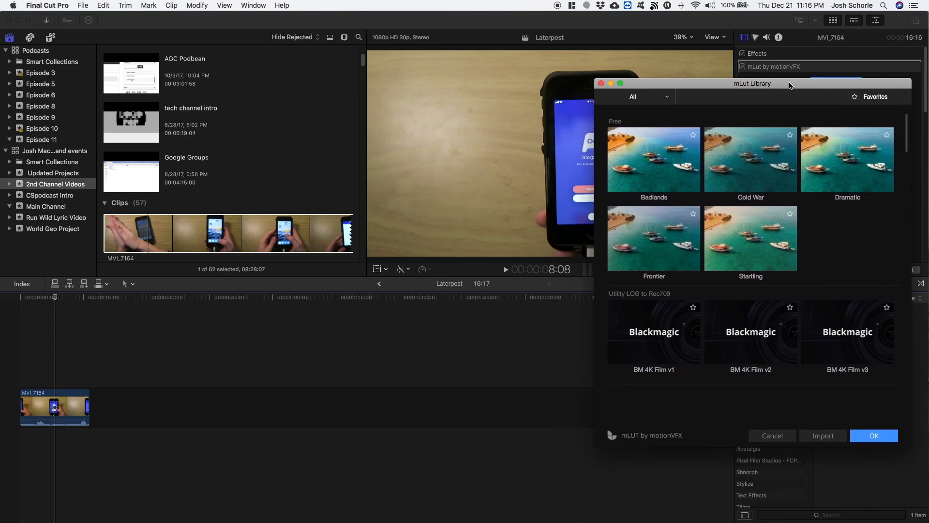
{"action": "left_click", "coordinate": [634, 100]}
{"action": "left_click", "coordinate": [621, 160]}
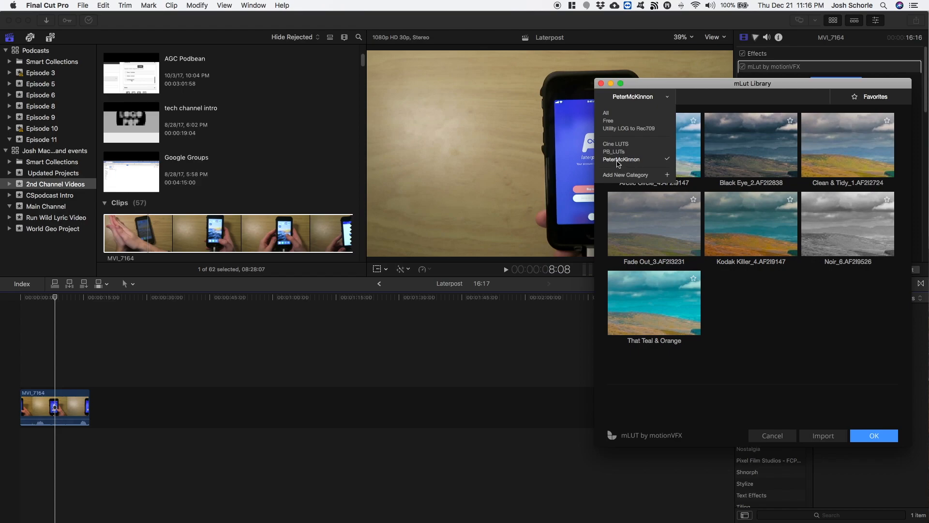
{"action": "left_click", "coordinate": [753, 300]}
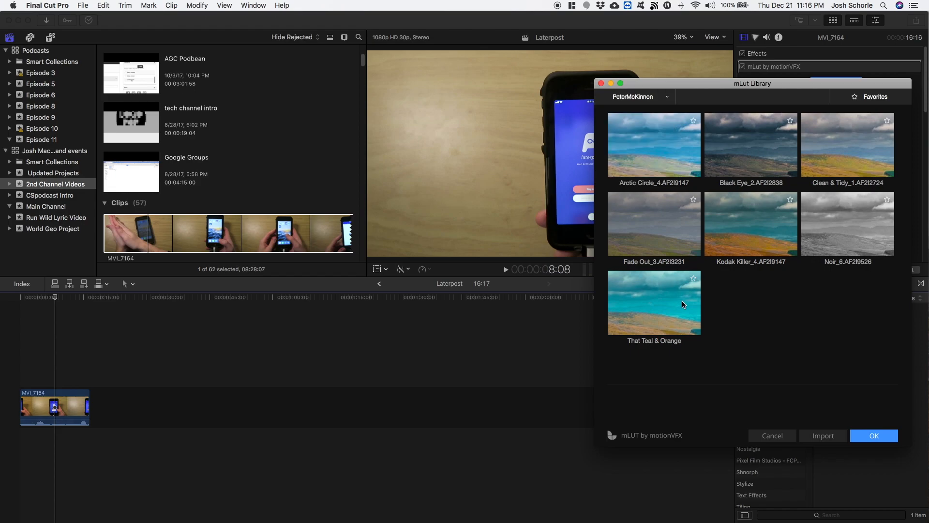
{"action": "left_click", "coordinate": [658, 306]}
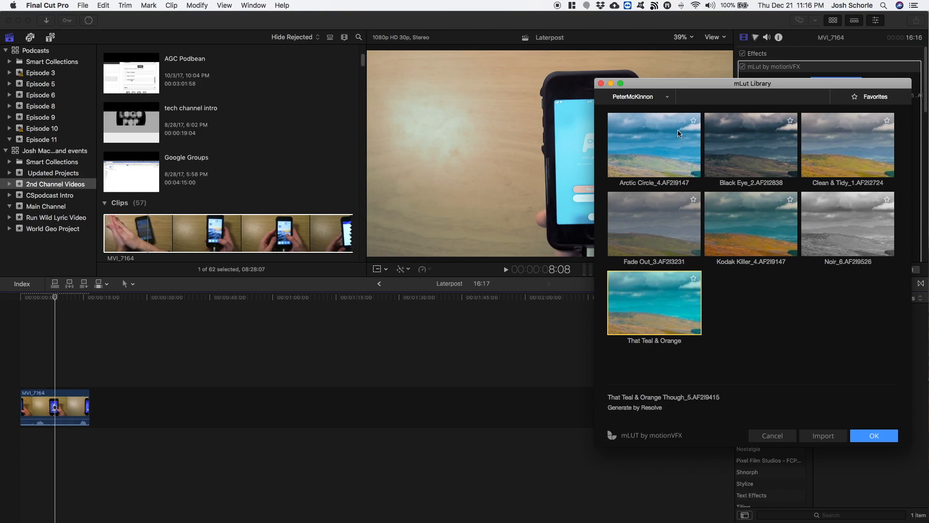
{"action": "mouse_move", "coordinate": [694, 83]}
{"action": "left_mouse_down"}
{"action": "mouse_move", "coordinate": [766, 216]}
{"action": "mouse_move", "coordinate": [715, 170]}
{"action": "mouse_move", "coordinate": [705, 190]}
{"action": "left_mouse_up"}
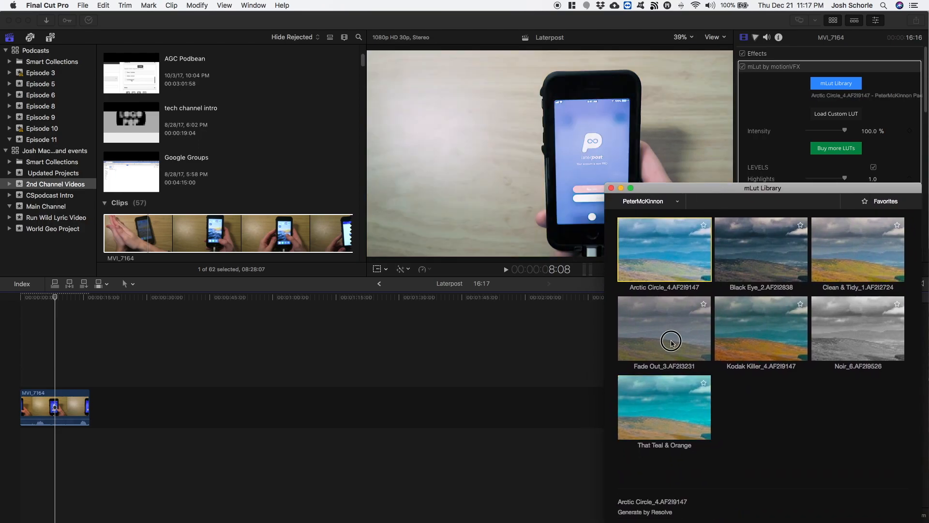
Step: Switch to the Cine LUTS category and select Cine Teal And Orange
{"action": "left_click", "coordinate": [857, 328]}
{"action": "left_click", "coordinate": [646, 201]}
{"action": "left_click", "coordinate": [625, 248]}
{"action": "left_click", "coordinate": [761, 407]}
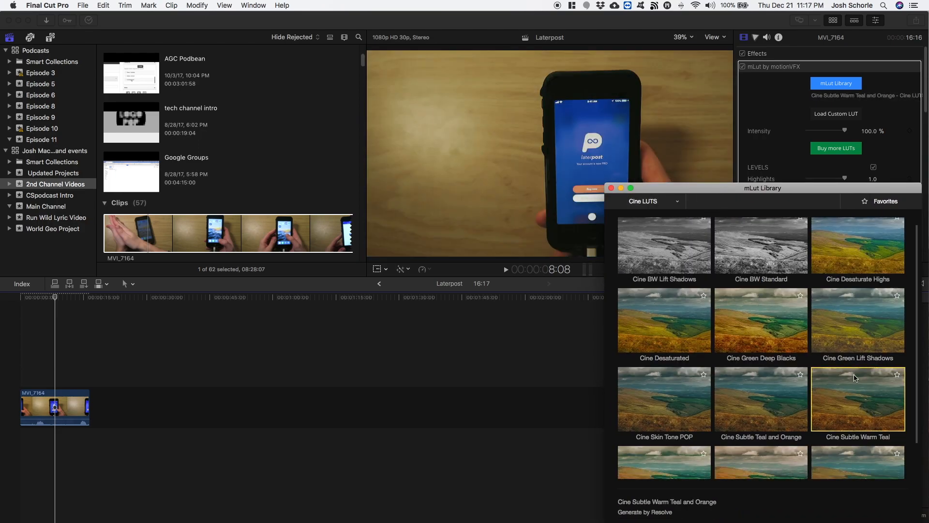
{"action": "scroll", "coordinate": [755, 363], "scroll_direction": "down", "scroll_amount": 3}
{"action": "left_click", "coordinate": [664, 436]}
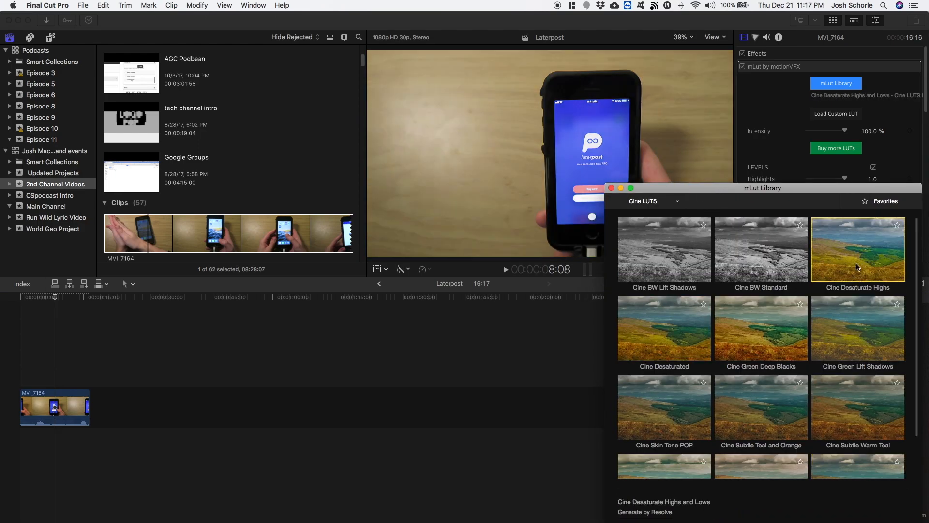
{"action": "left_click_drag", "start_coordinate": [622, 191], "coordinate": [619, 126]}
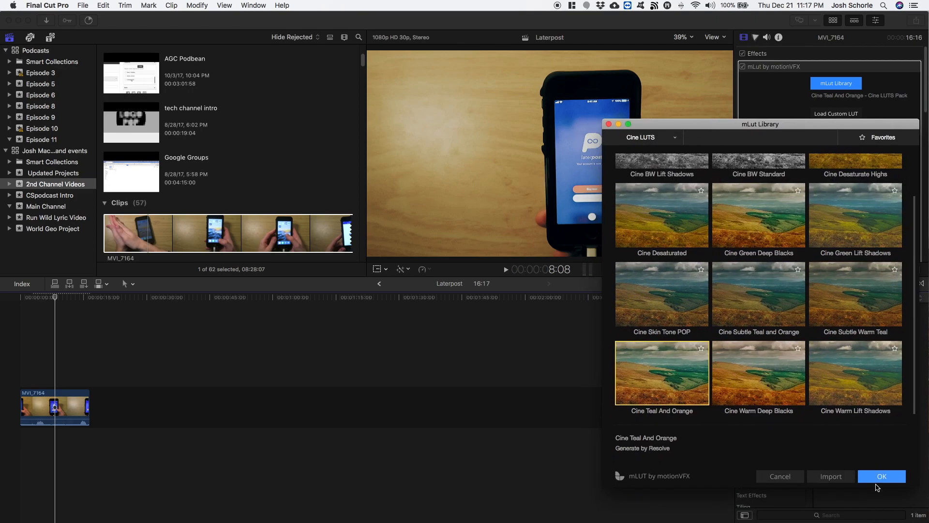
Step: Confirm Cine Teal And Orange, then toggle the grade off and on while scrubbing to compare
{"action": "left_click", "coordinate": [880, 476]}
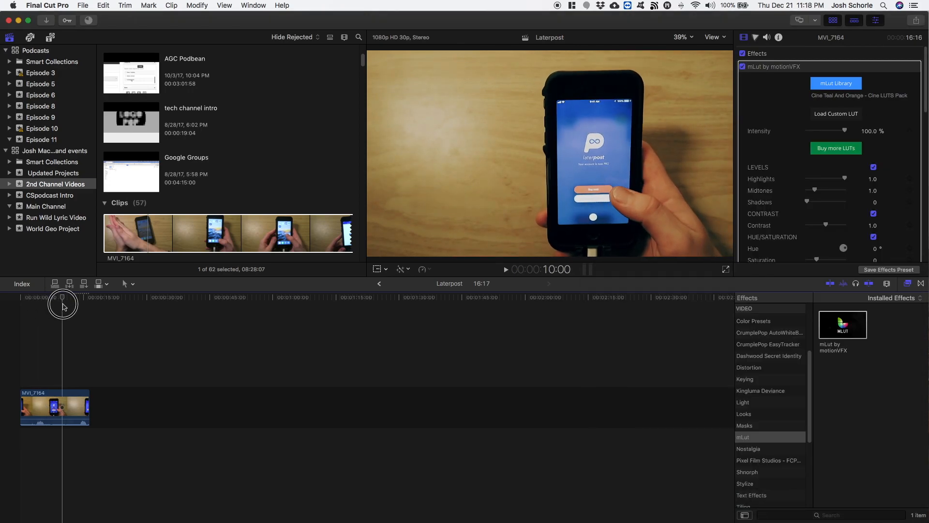
{"action": "left_click_drag", "start_coordinate": [69, 305], "coordinate": [40, 308]}
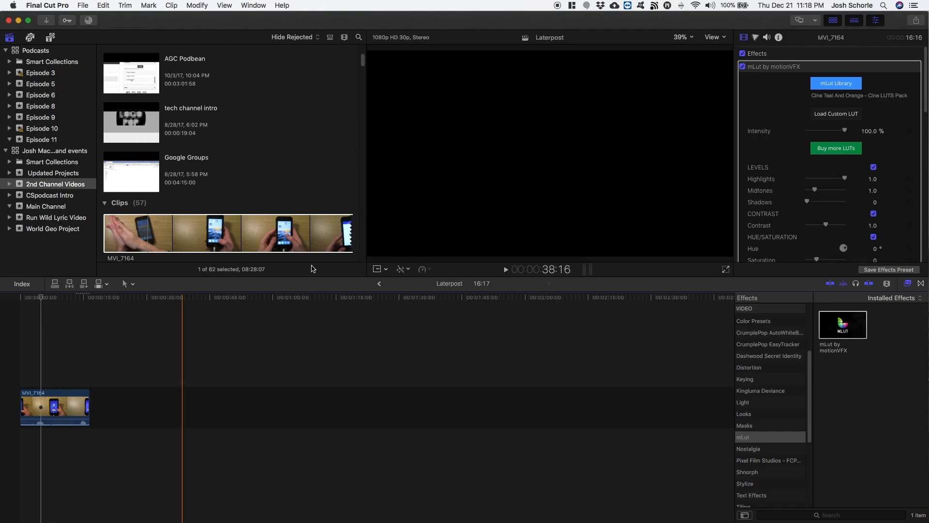
{"action": "mouse_move", "coordinate": [773, 67]}
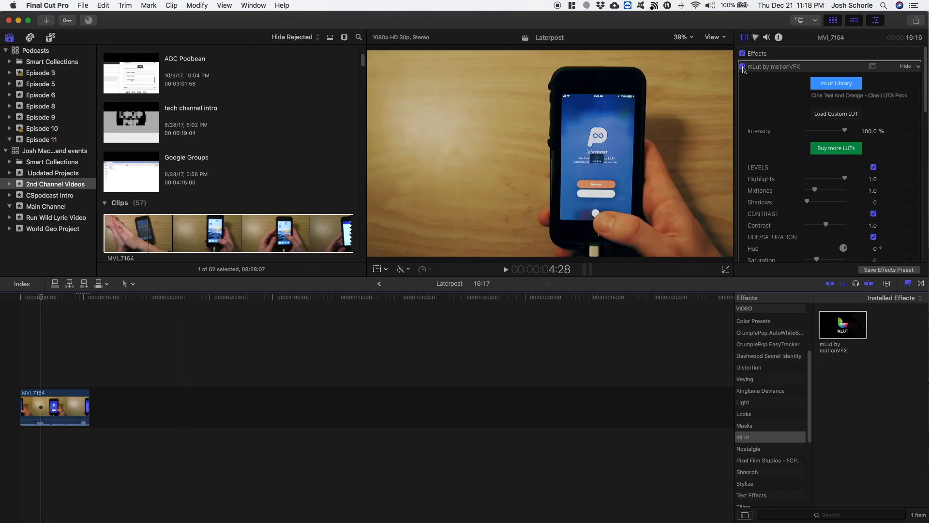
{"action": "left_click", "coordinate": [743, 68]}
{"action": "left_click", "coordinate": [743, 67]}
{"action": "left_click", "coordinate": [41, 299]}
{"action": "left_click_drag", "start_coordinate": [65, 303], "coordinate": [55, 303]}
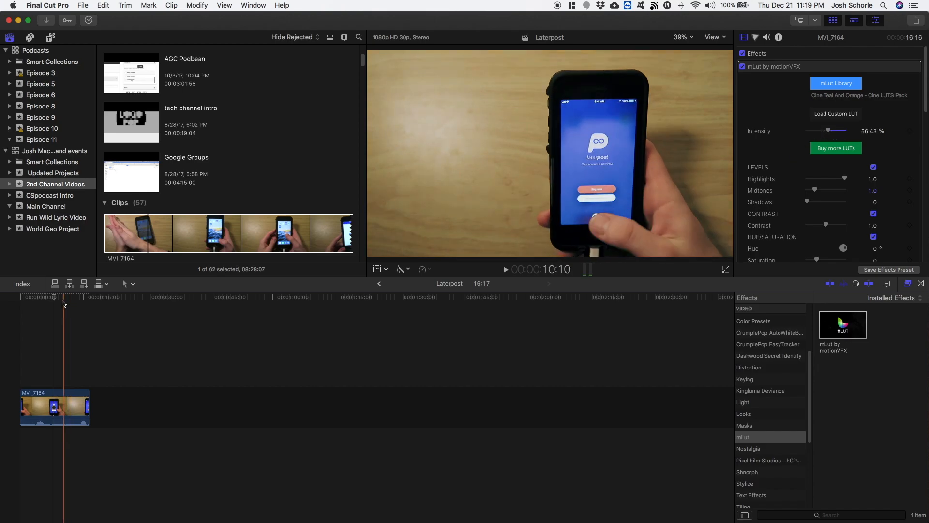
{"action": "mouse_move", "coordinate": [55, 297]}
{"action": "left_mouse_down"}
{"action": "mouse_move", "coordinate": [30, 303]}
{"action": "mouse_move", "coordinate": [41, 318]}
{"action": "mouse_move", "coordinate": [119, 310]}
{"action": "left_mouse_up"}
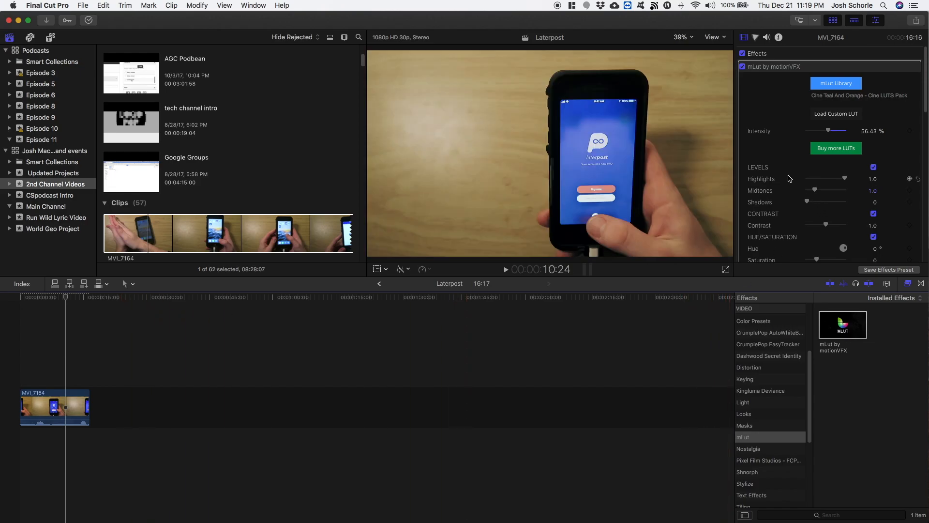
{"action": "scroll", "coordinate": [789, 178], "scroll_direction": "down", "scroll_amount": 3}
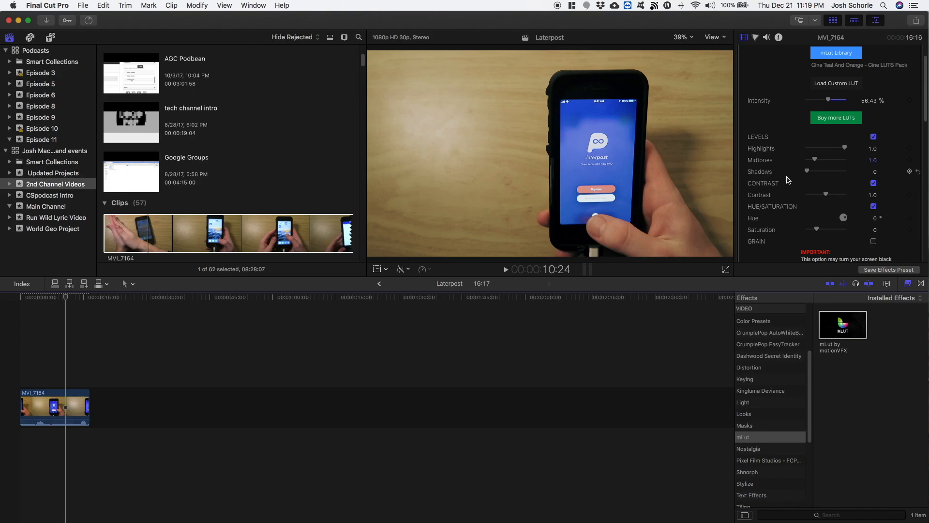
Step: Leave highlights at 1.0 and scrub through the clip to review the brightened grade
{"action": "left_click_drag", "start_coordinate": [844, 148], "coordinate": [816, 160]}
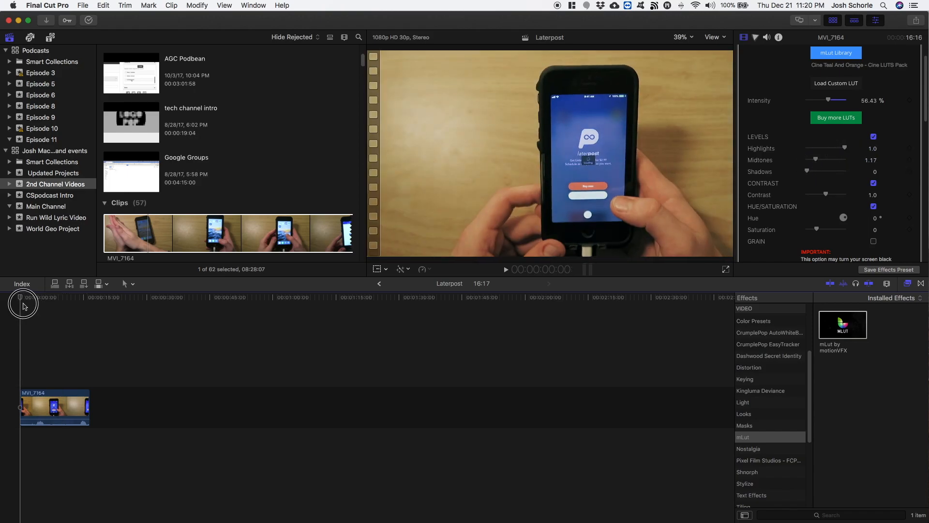
{"action": "left_click", "coordinate": [45, 301]}
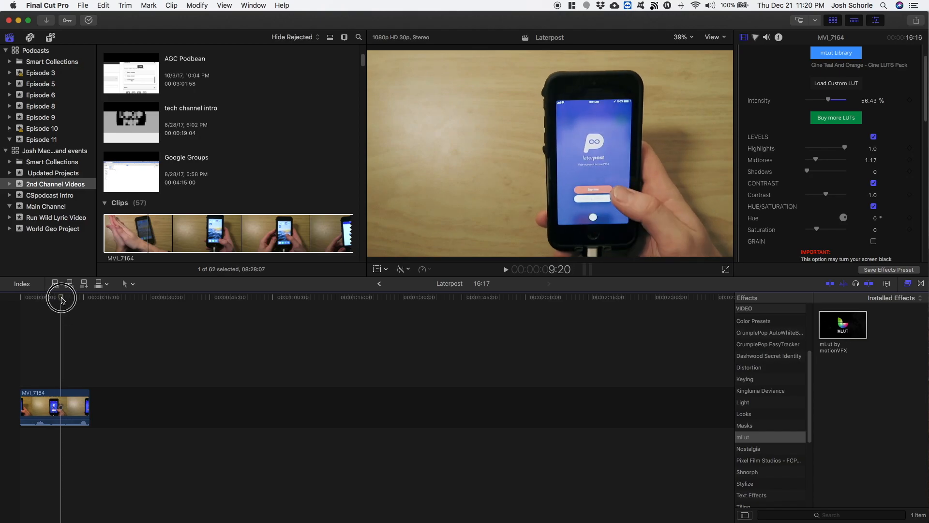
{"action": "left_click", "coordinate": [66, 300]}
{"action": "left_click_drag", "start_coordinate": [66, 299], "coordinate": [74, 302]}
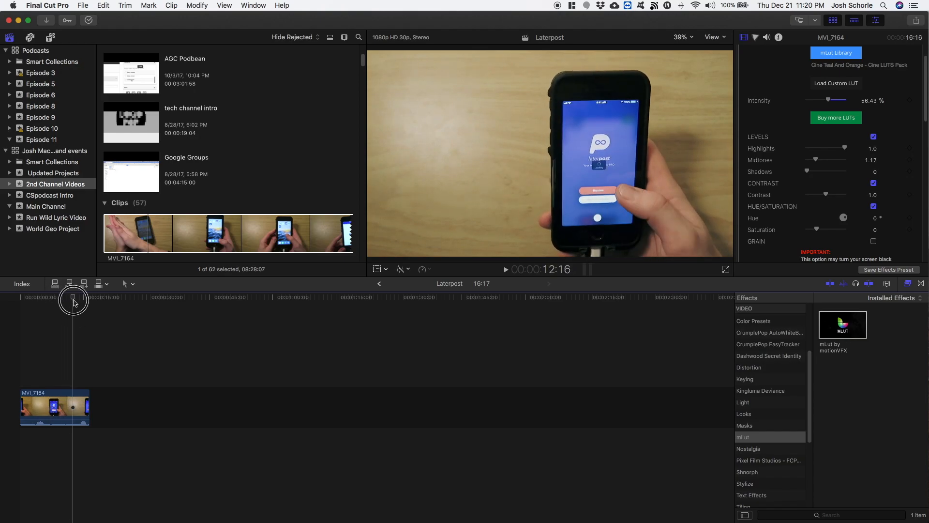